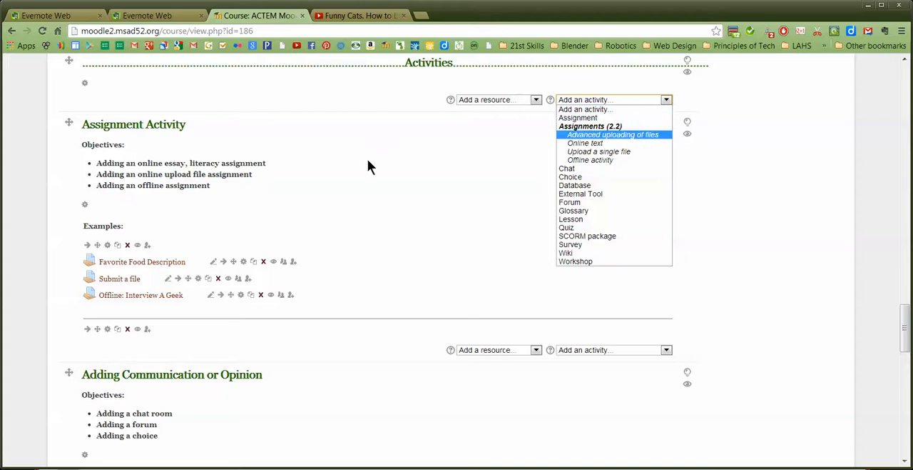
Open the settings of the Favorite Food Description assignment in the Assignment Activity section
left_click(309, 160)
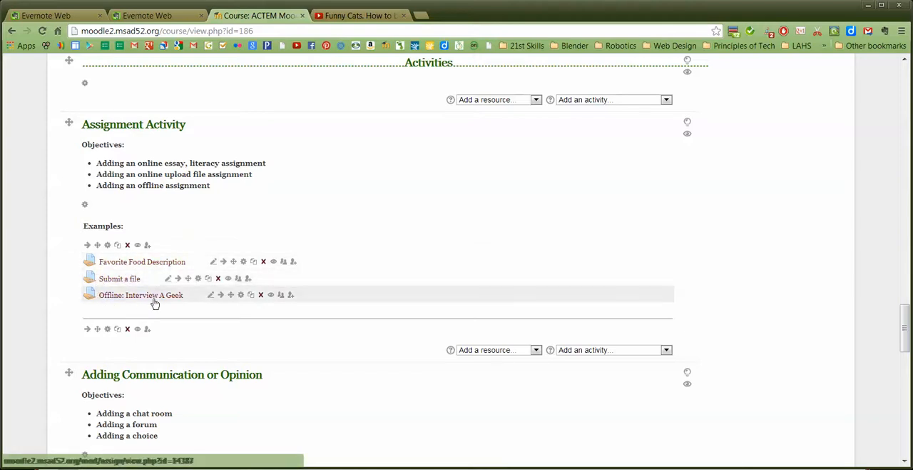
left_click(244, 261)
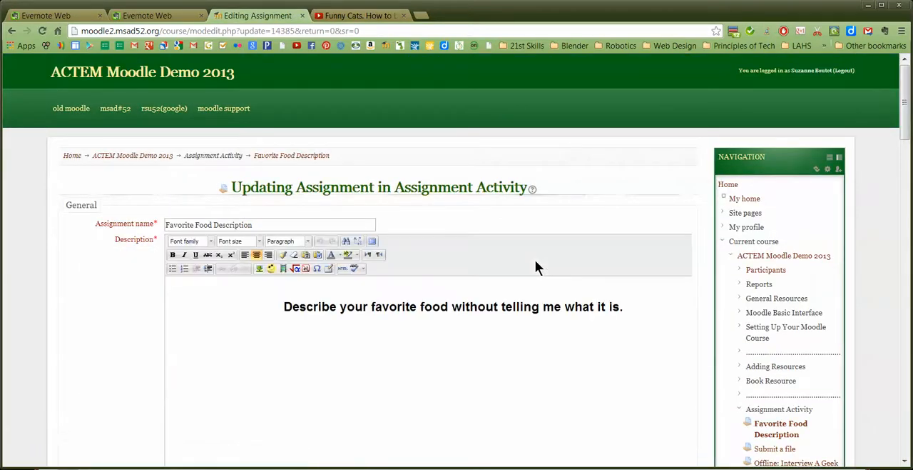
scroll(535, 267, "down", 1)
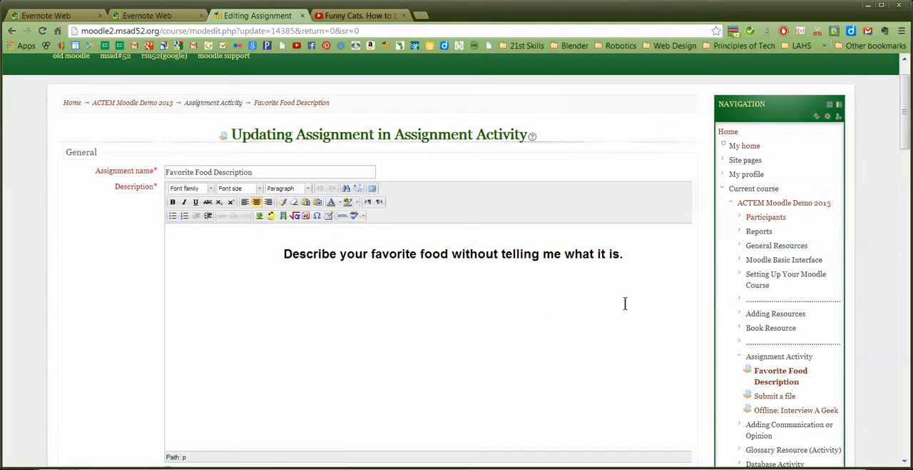
Check the help for Notify graders about submissions and set that option to No in the assignment settings
scroll(490, 306, "down", 4)
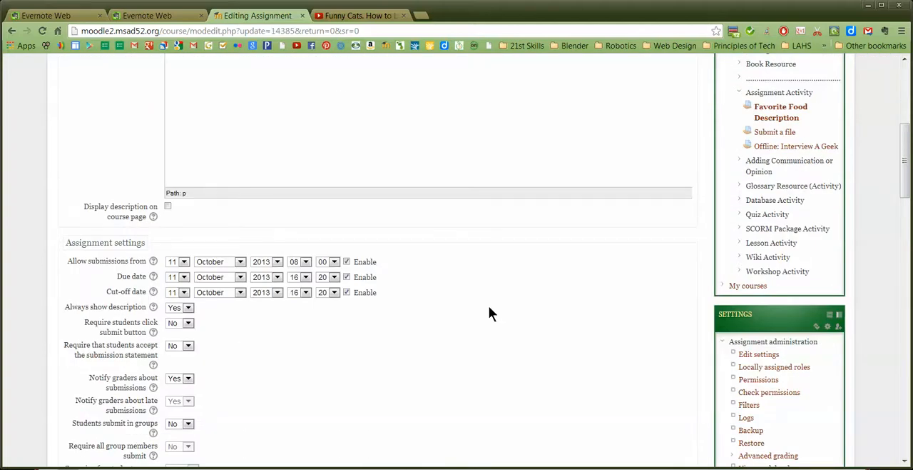
scroll(489, 313, "down", 1)
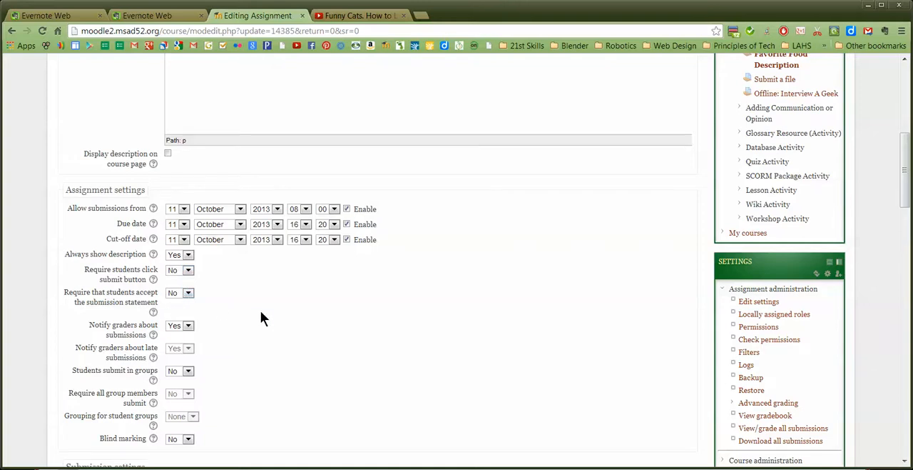
scroll(260, 318, "down", 1)
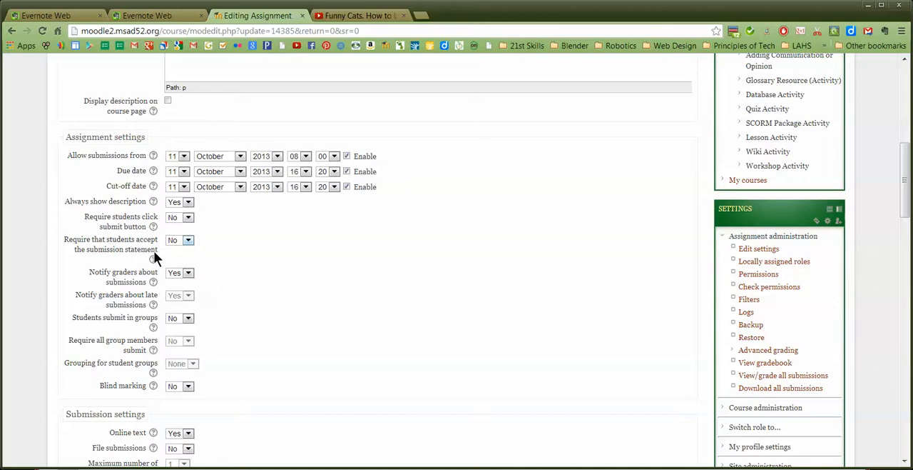
left_click(154, 283)
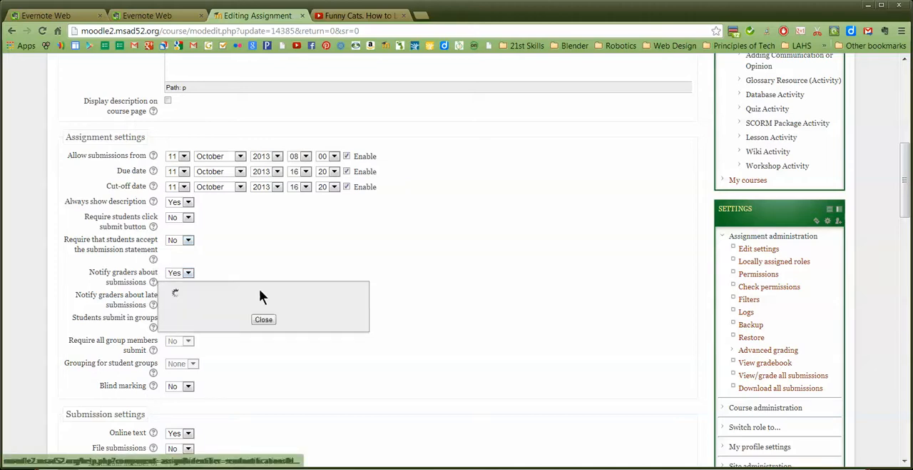
left_click(412, 302)
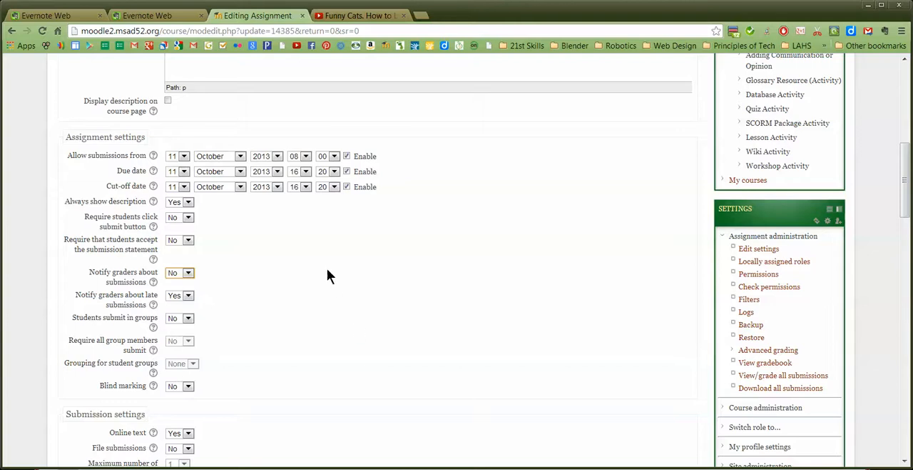
Choose Marking guide as the grading method in the assignment's Grade settings
scroll(329, 275, "down", 3)
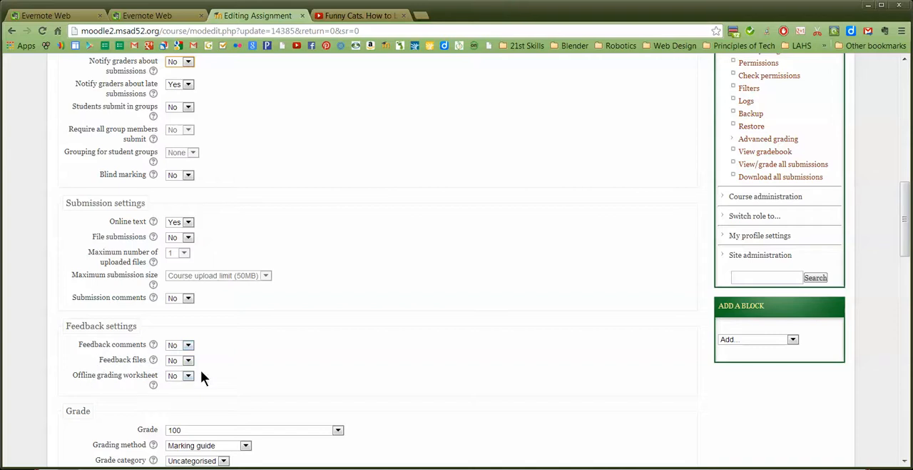
scroll(279, 336, "down", 2)
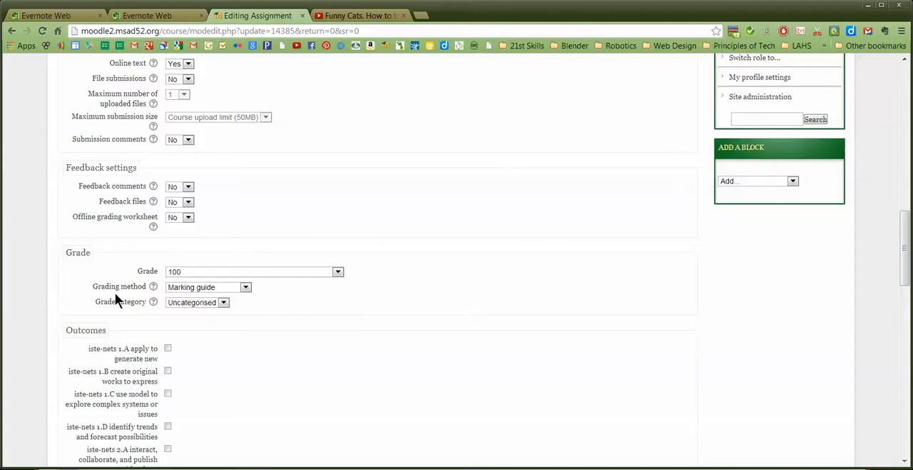
left_click(208, 288)
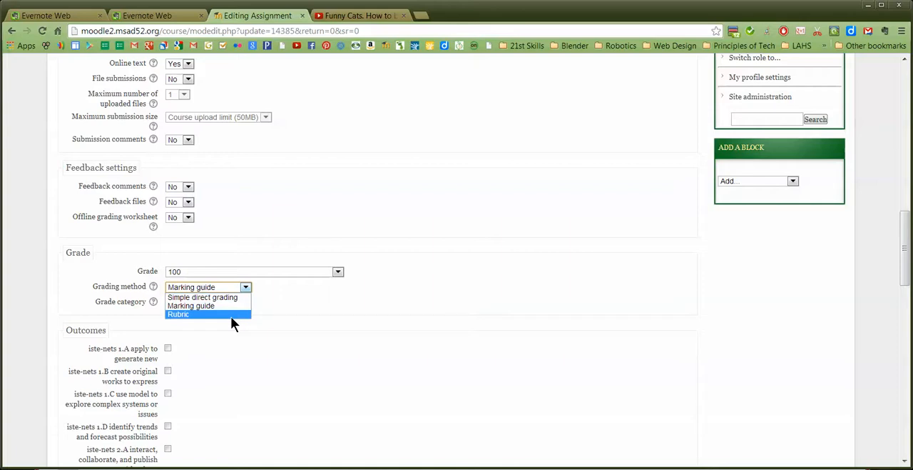
left_click(224, 306)
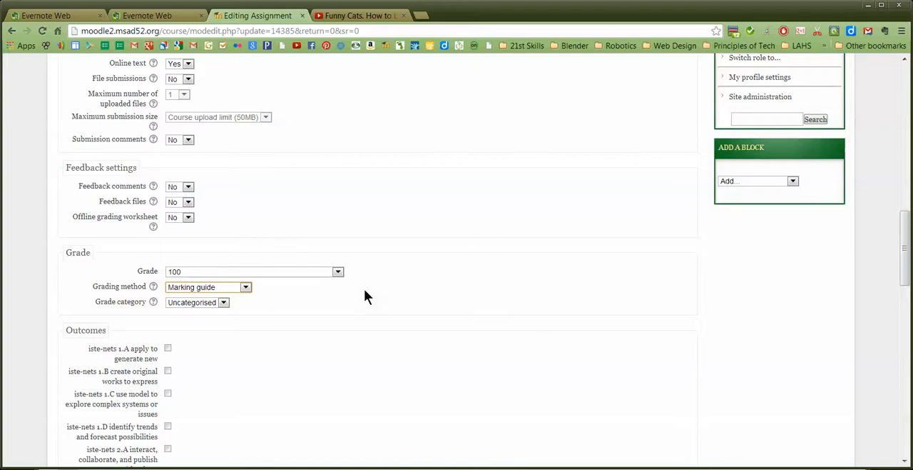
Review the outcomes, common module and restrict access settings, and save and display the assignment
scroll(364, 289, "down", 3)
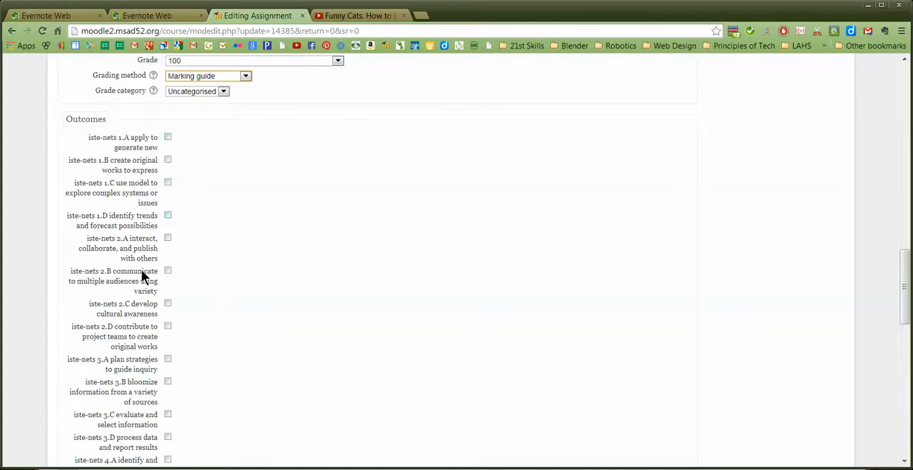
scroll(141, 293, "down", 7)
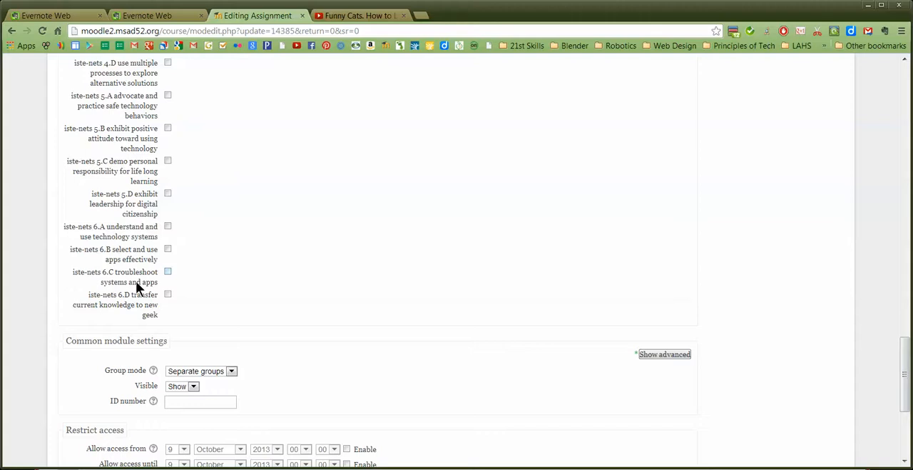
scroll(268, 284, "up", 7)
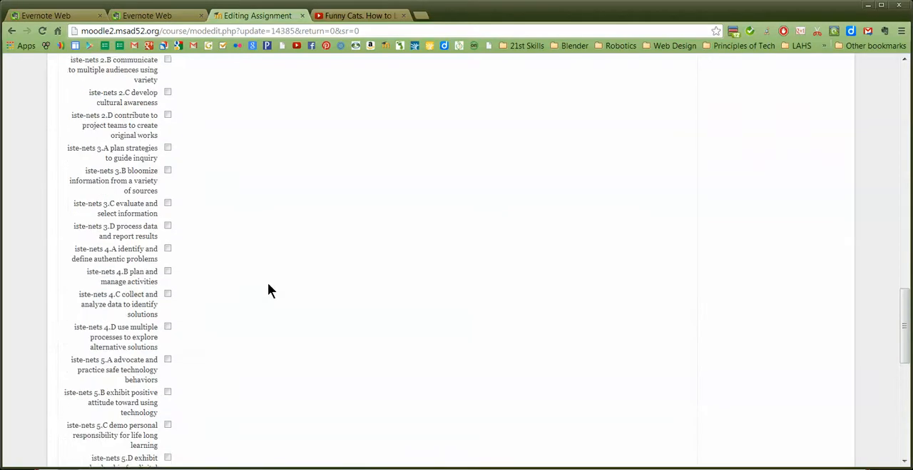
scroll(336, 355, "down", 2)
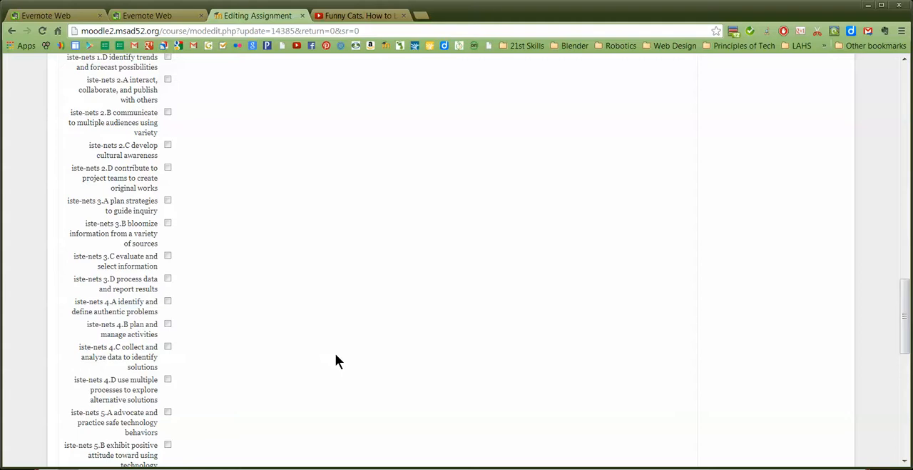
scroll(335, 354, "down", 6)
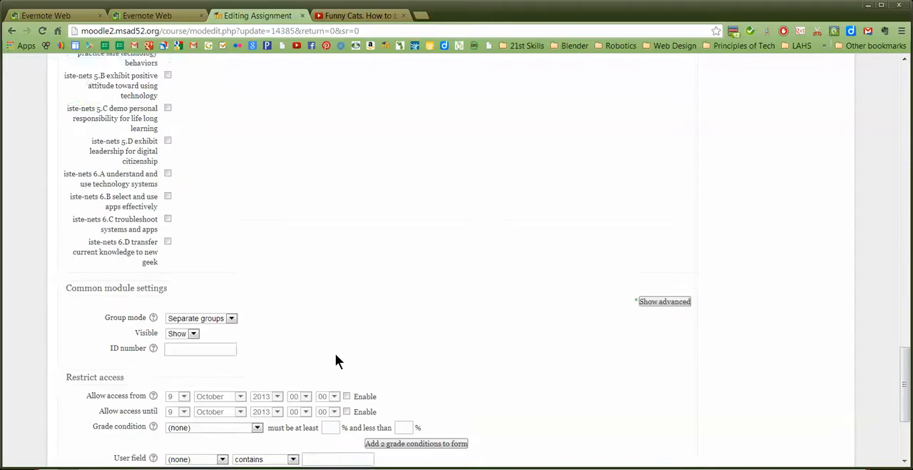
scroll(414, 217, "down", 1)
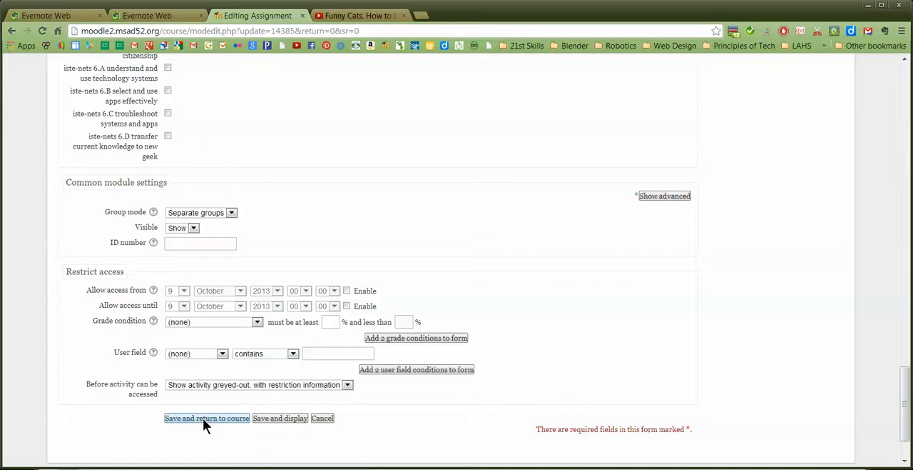
scroll(202, 418, "up", 15)
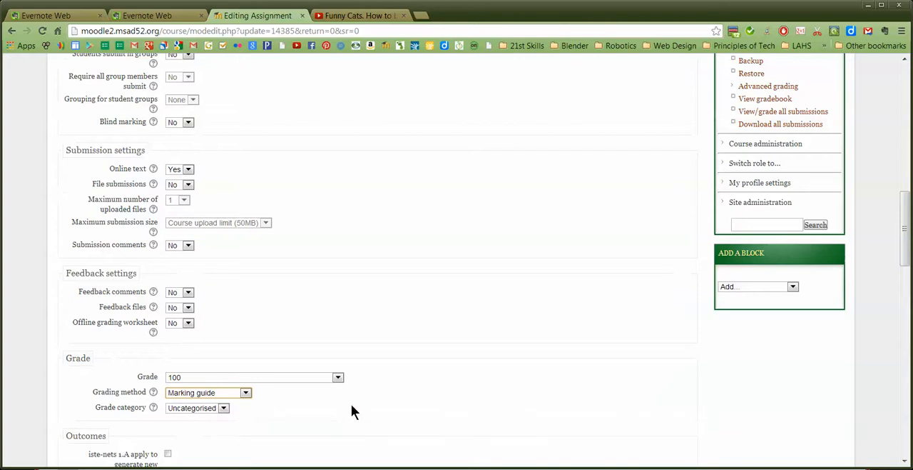
scroll(351, 405, "down", 6)
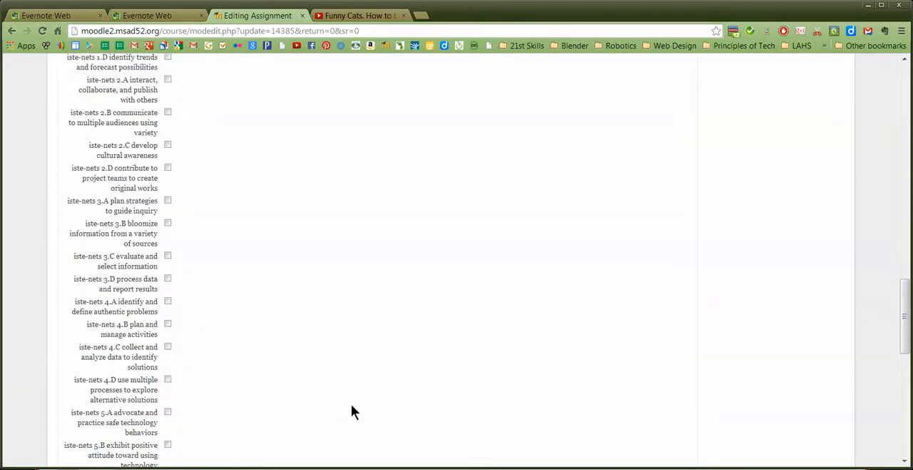
scroll(351, 412, "down", 10)
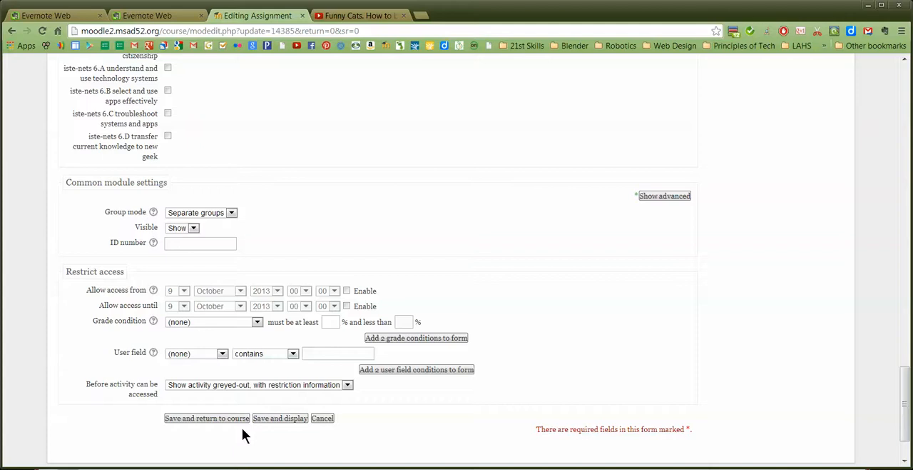
left_click(286, 417)
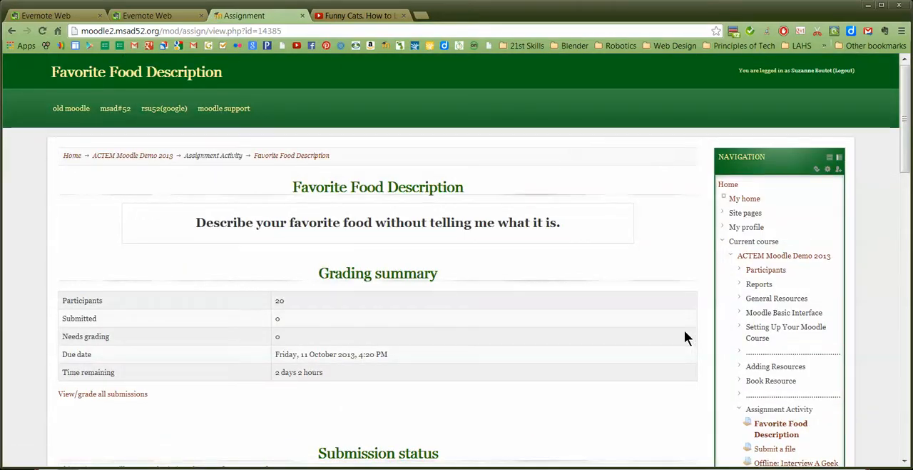
Examine the assignment page's grading summary, submission status, grading criteria and marking guide options
scroll(560, 270, "down", 3)
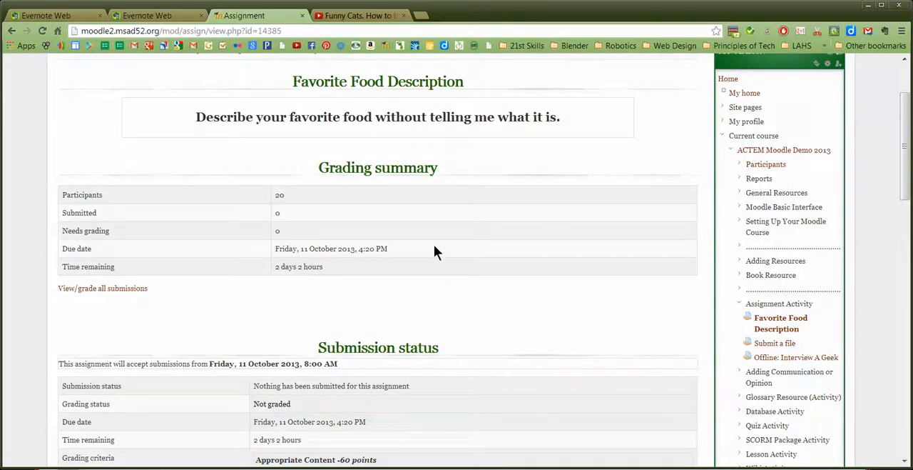
scroll(464, 251, "down", 6)
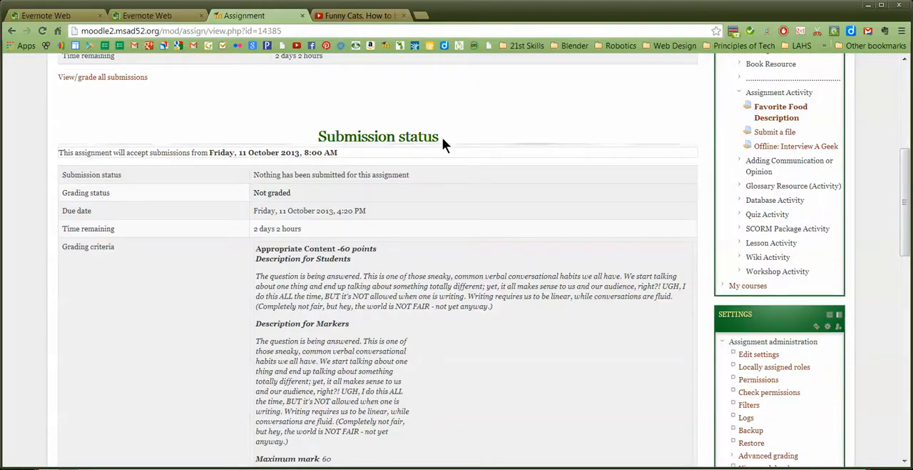
scroll(471, 236, "down", 3)
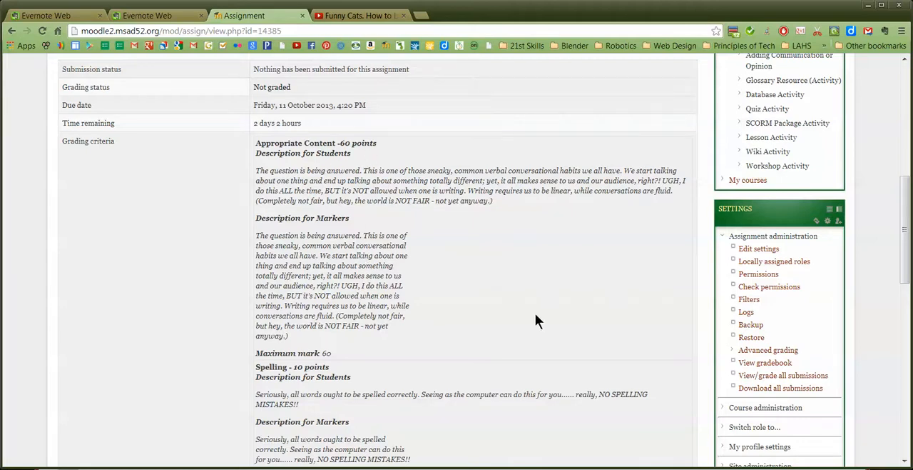
scroll(535, 317, "down", 2)
scroll(535, 318, "down", 3)
scroll(536, 319, "down", 3)
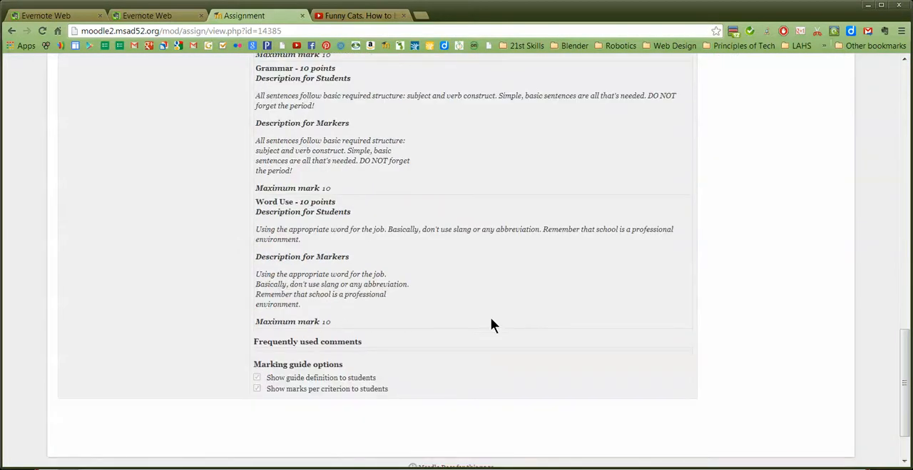
scroll(491, 322, "down", 1)
scroll(505, 363, "up", 6)
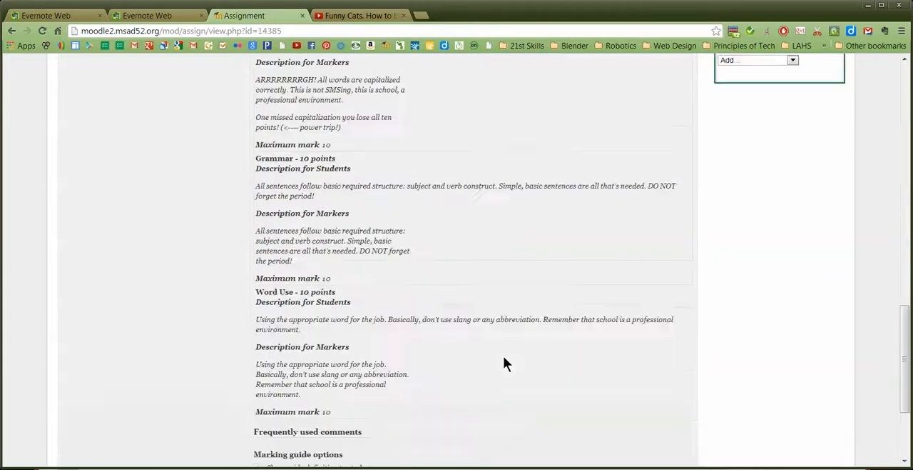
scroll(505, 363, "up", 10)
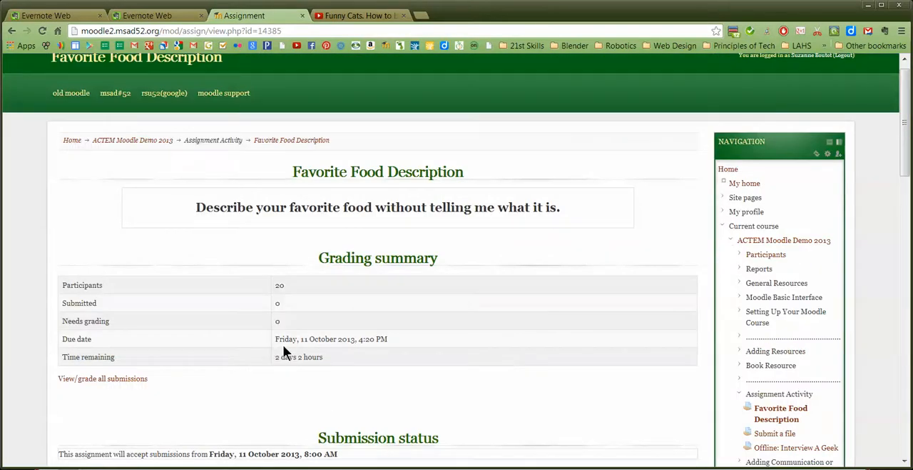
scroll(441, 349, "down", 15)
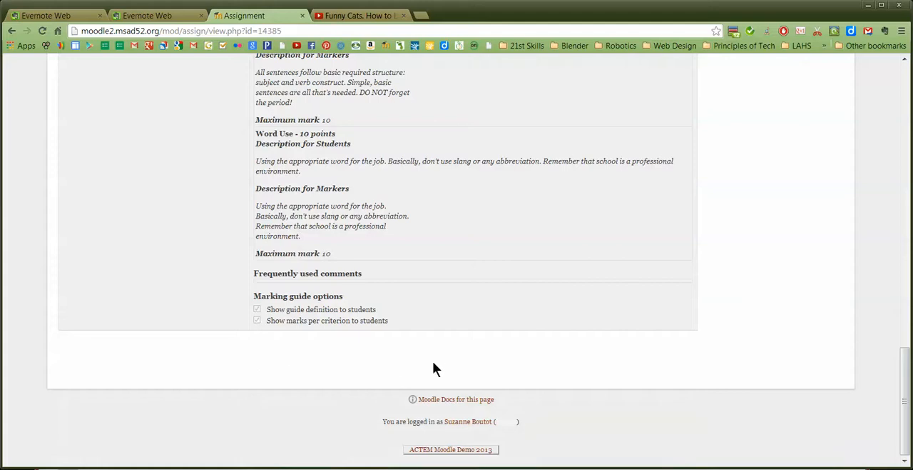
Open the marking guide definition under the assignment's advanced grading
scroll(432, 368, "up", 5)
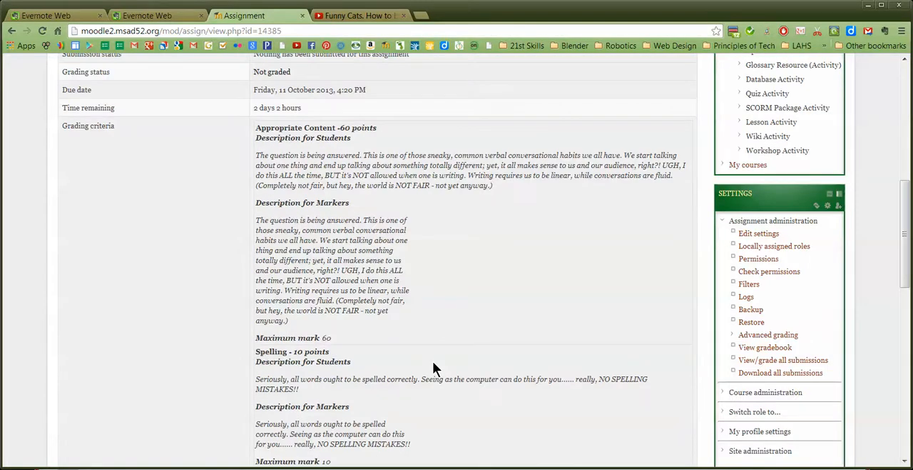
left_click(732, 335)
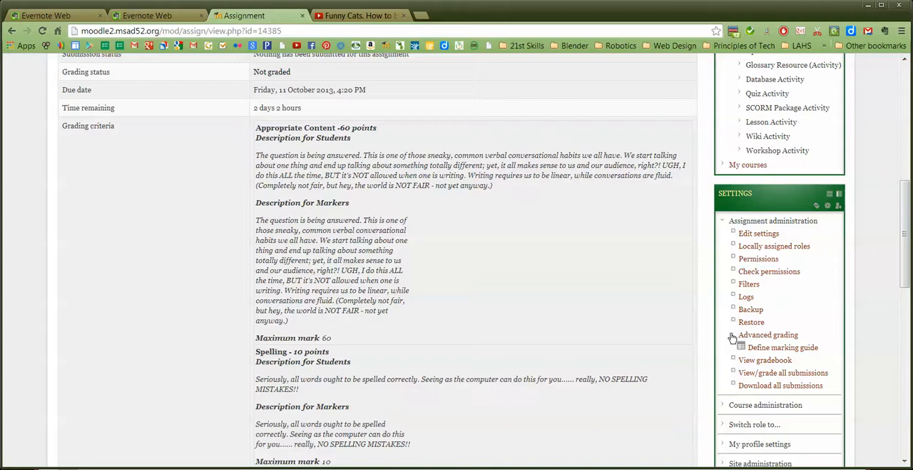
left_click(780, 348)
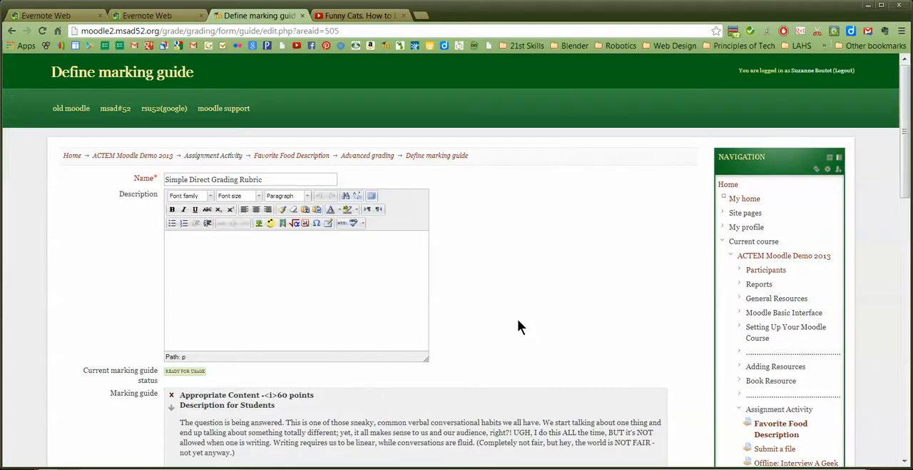
Examine the marking guide's criteria, descriptions, maximum marks, frequently used comments and display options
scroll(523, 307, "down", 5)
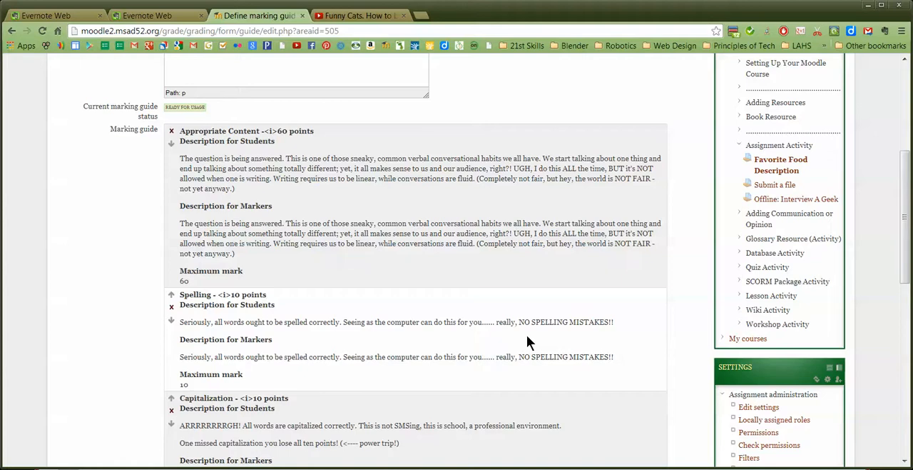
scroll(527, 336, "down", 5)
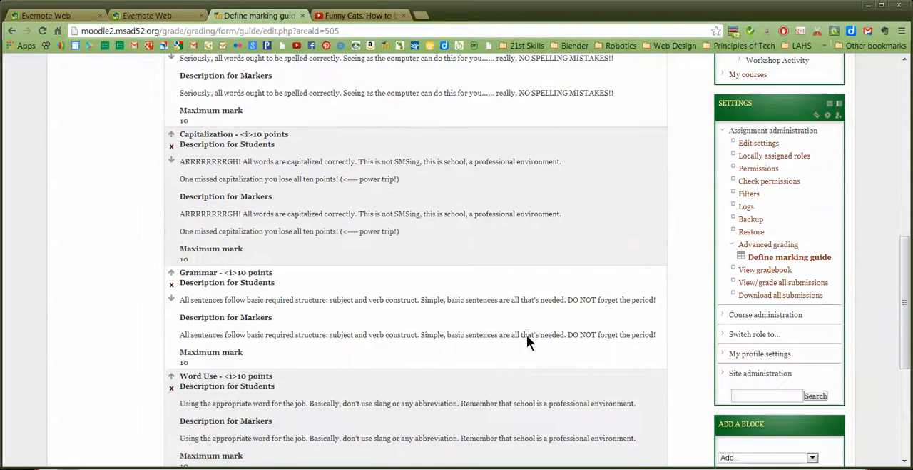
scroll(526, 336, "down", 5)
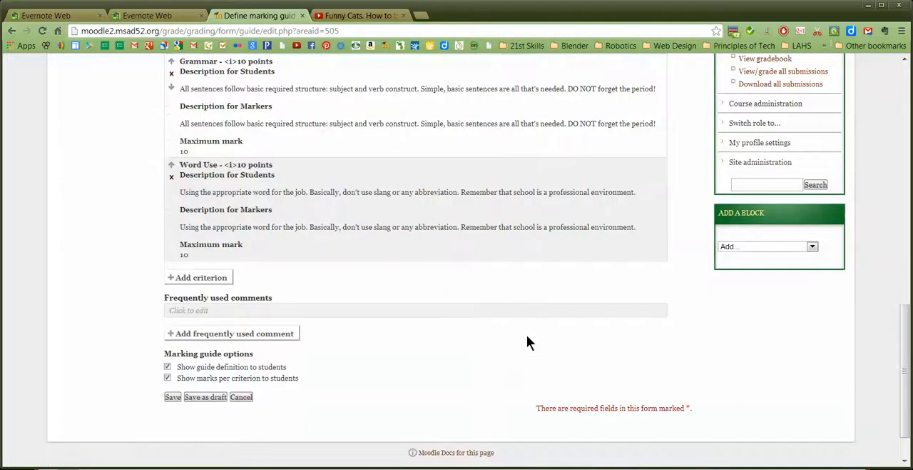
scroll(400, 323, "up", 15)
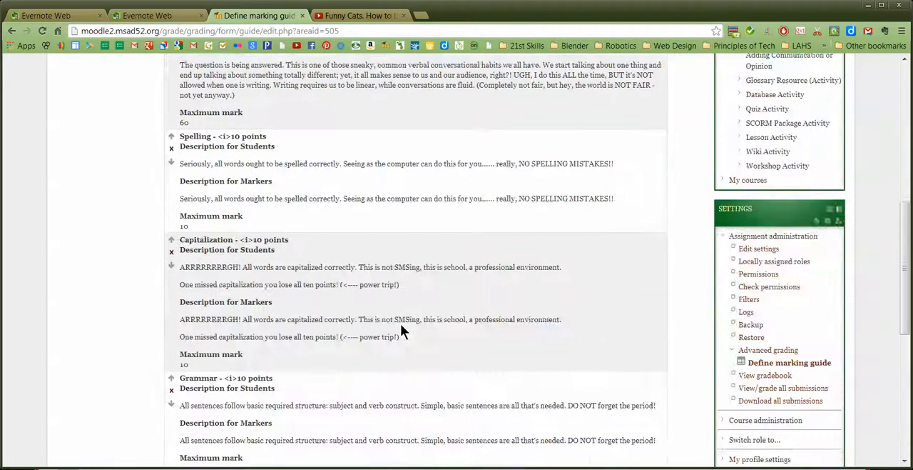